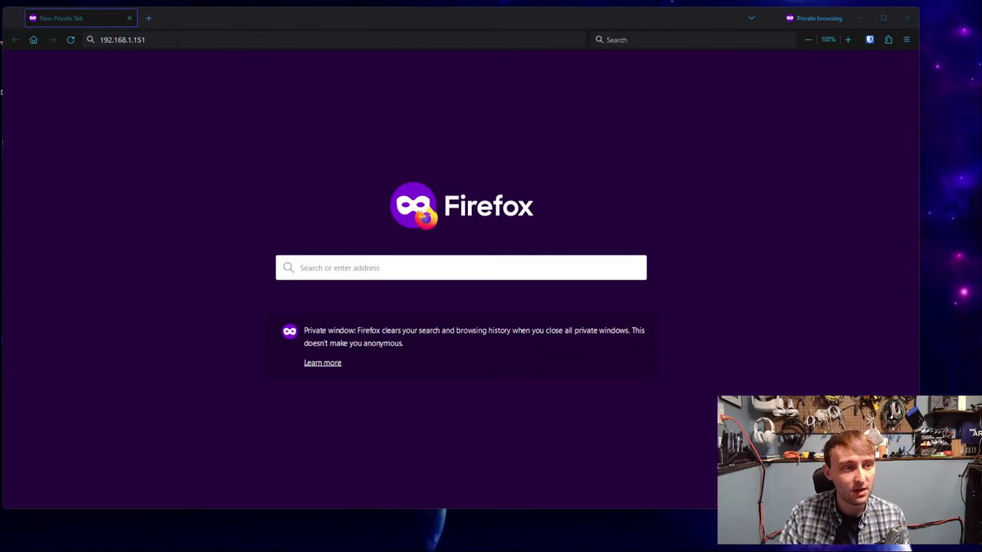
# Load the piCorePlayer web interface at 192.168.1.151 and go to its LMS page.
pyautogui.click(127, 39)
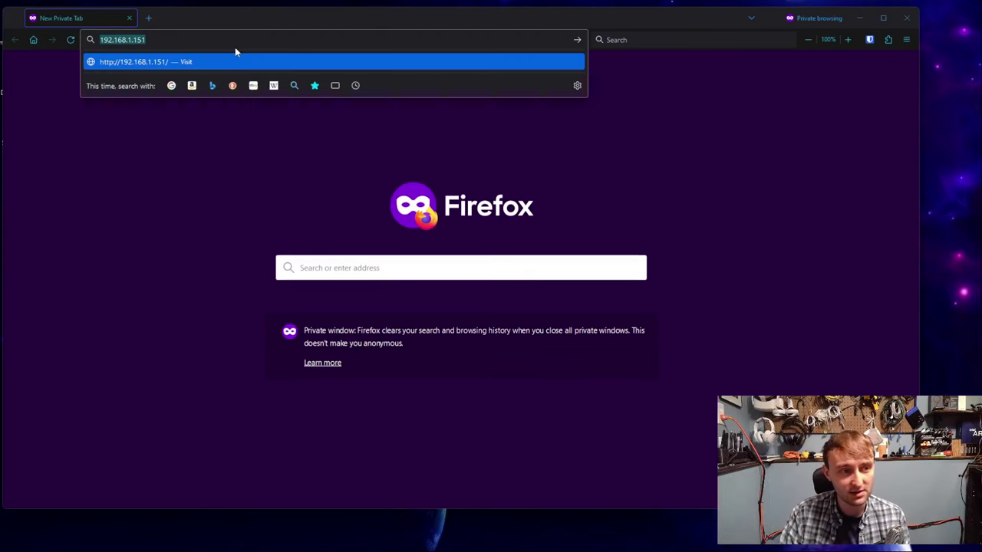
pyautogui.press('Return')
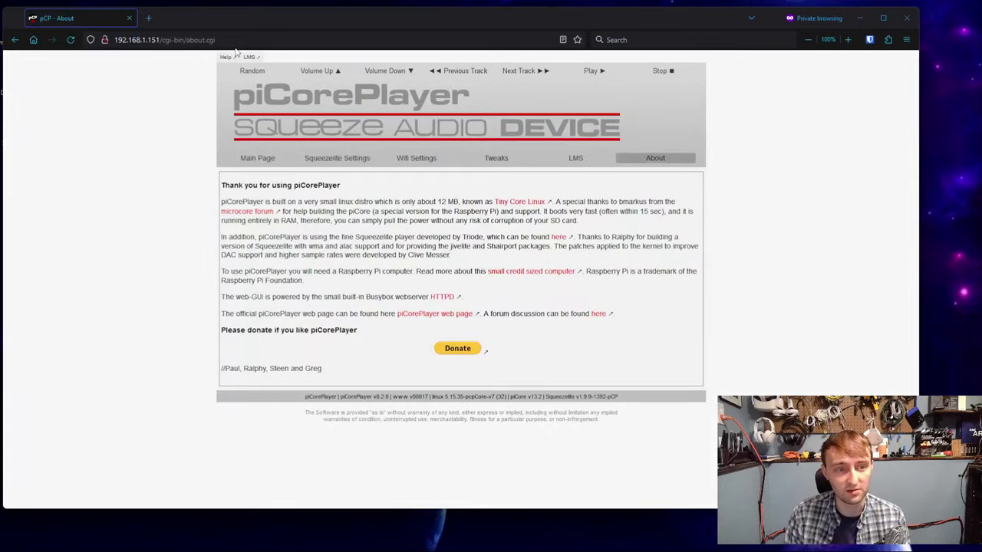
pyautogui.click(582, 162)
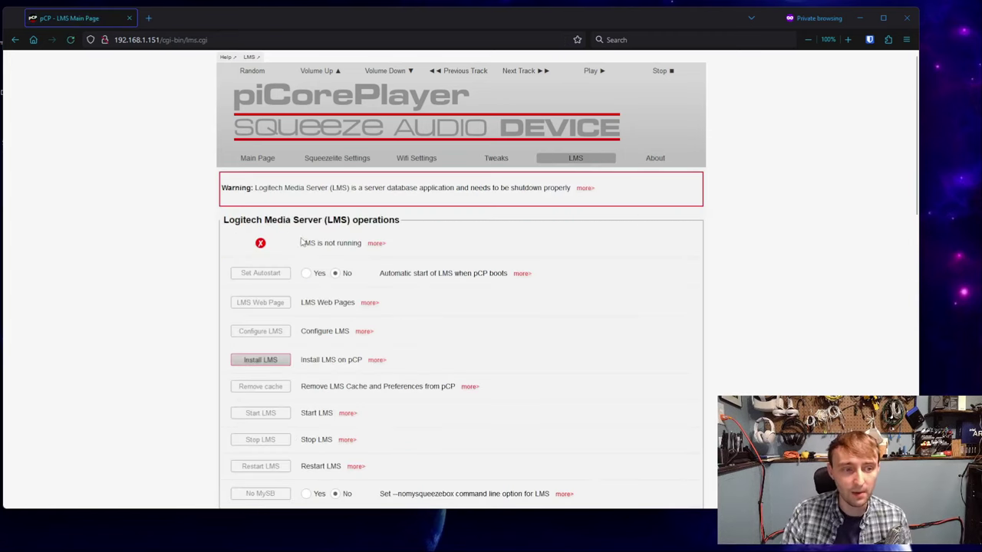
pyautogui.moveTo(302, 242); pyautogui.dragTo(387, 253)
pyautogui.click(471, 243)
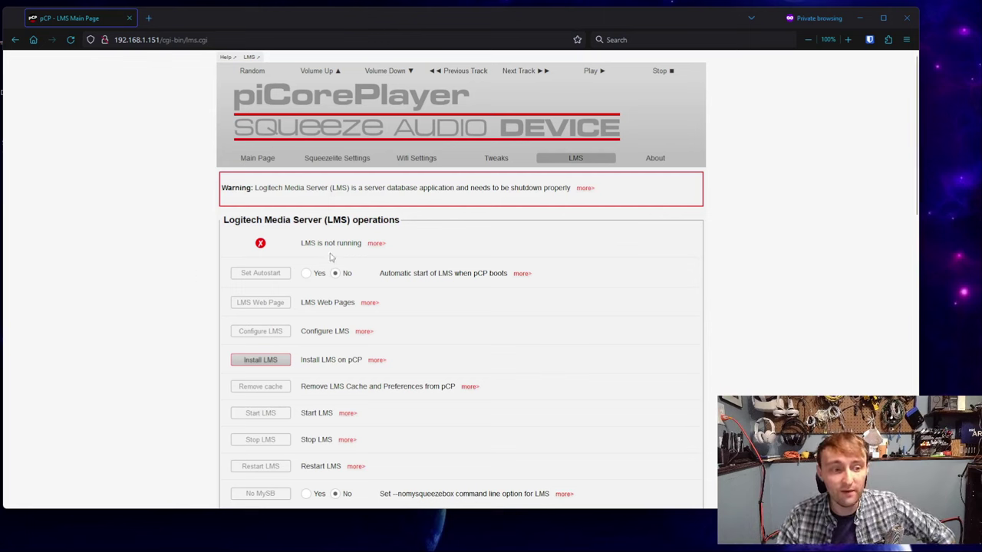
# Start the LMS installation, accept expanding the partition, and resize partition 2 (PCP_ROOT) to 2000 MB.
pyautogui.click(283, 360)
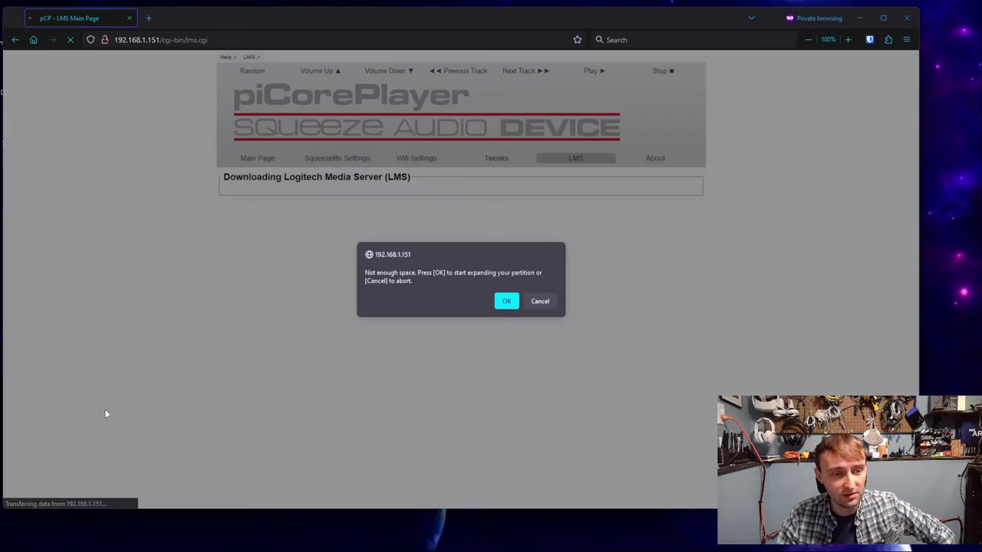
pyautogui.click(506, 302)
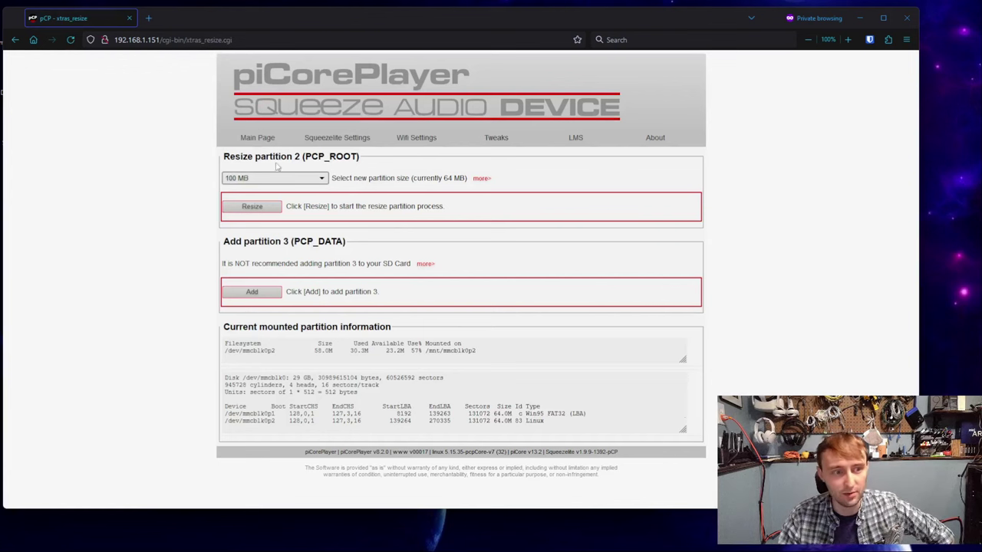
pyautogui.click(256, 180)
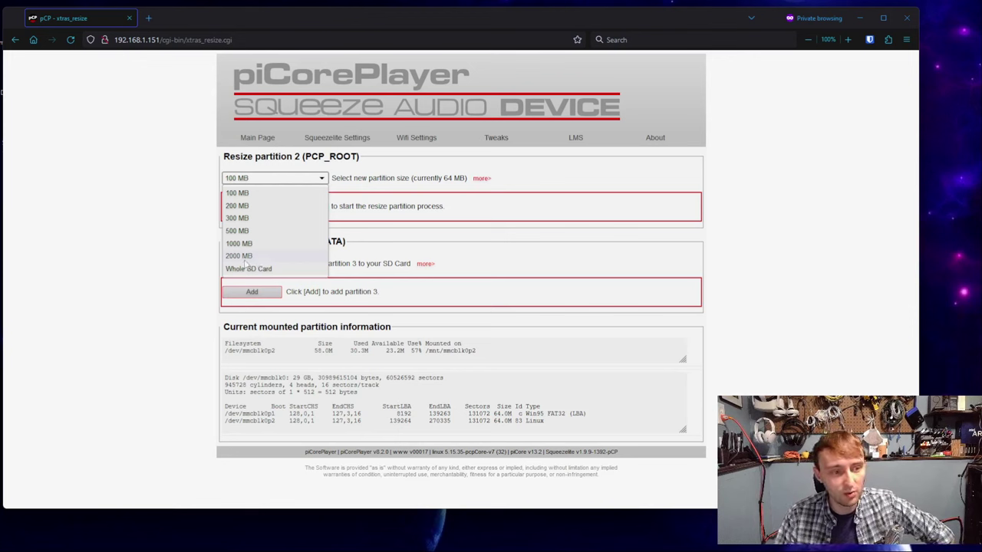
pyautogui.click(247, 257)
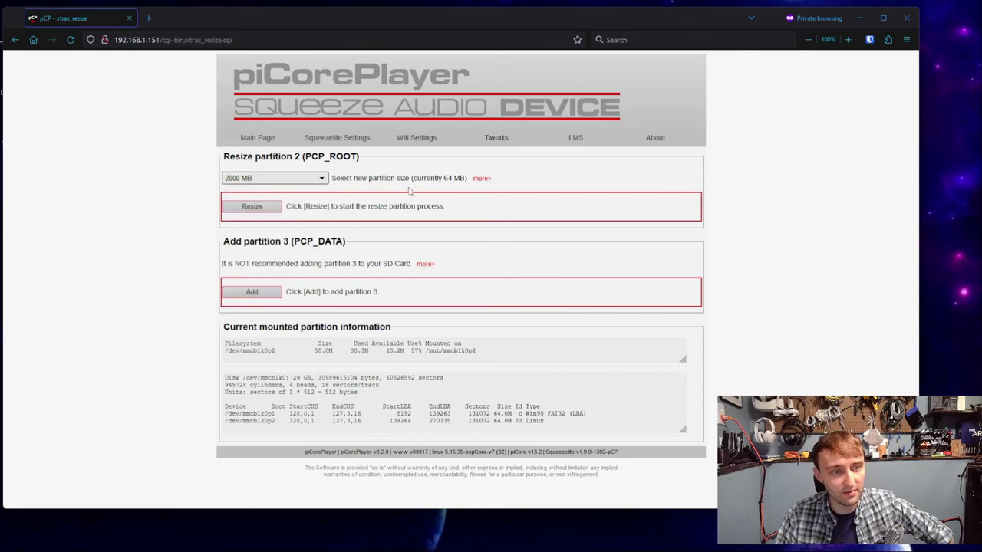
pyautogui.click(251, 206)
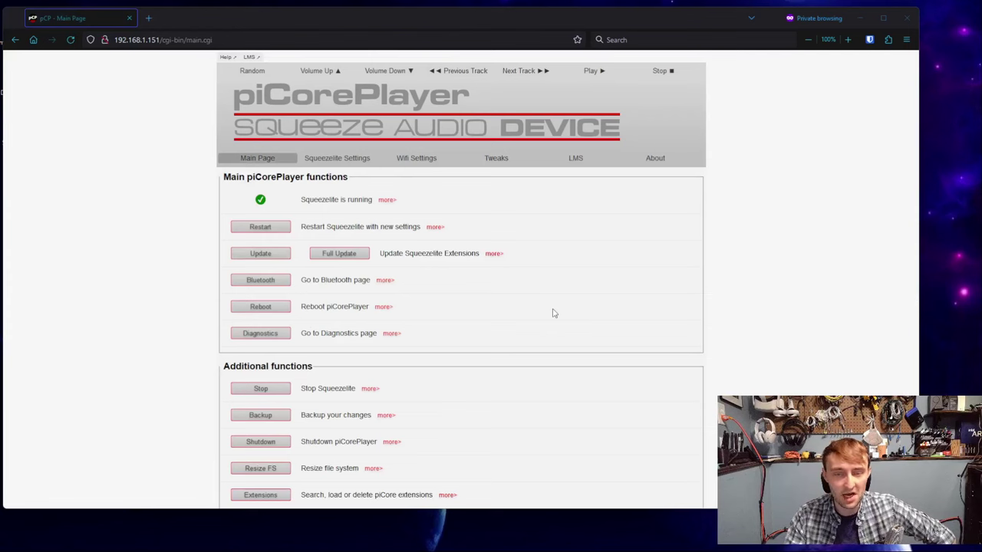
# Return to the LMS page and install Logitech Media Server on piCorePlayer.
pyautogui.click(583, 161)
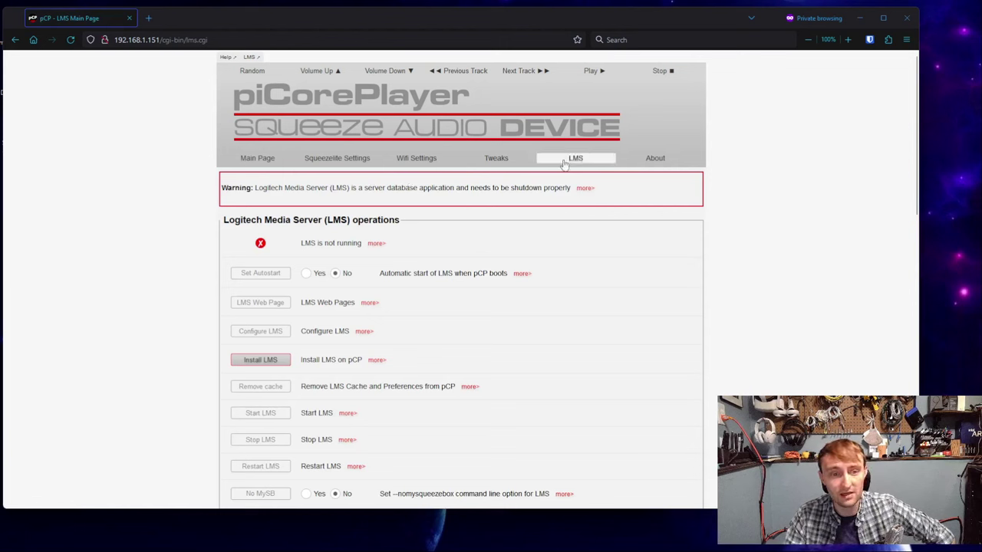
pyautogui.scroll(-2, 483, 193)
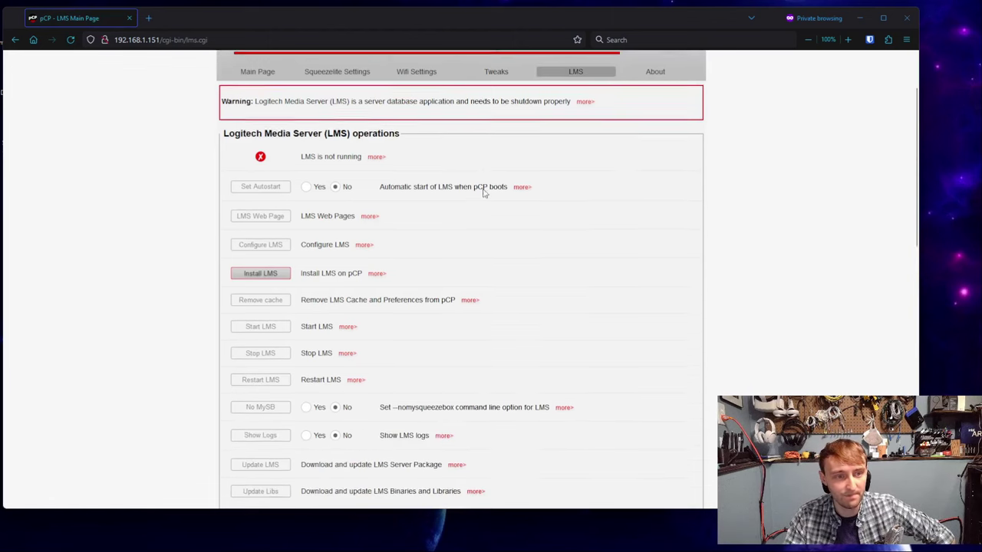
pyautogui.moveTo(264, 83); pyautogui.dragTo(464, 83)
pyautogui.click(464, 83)
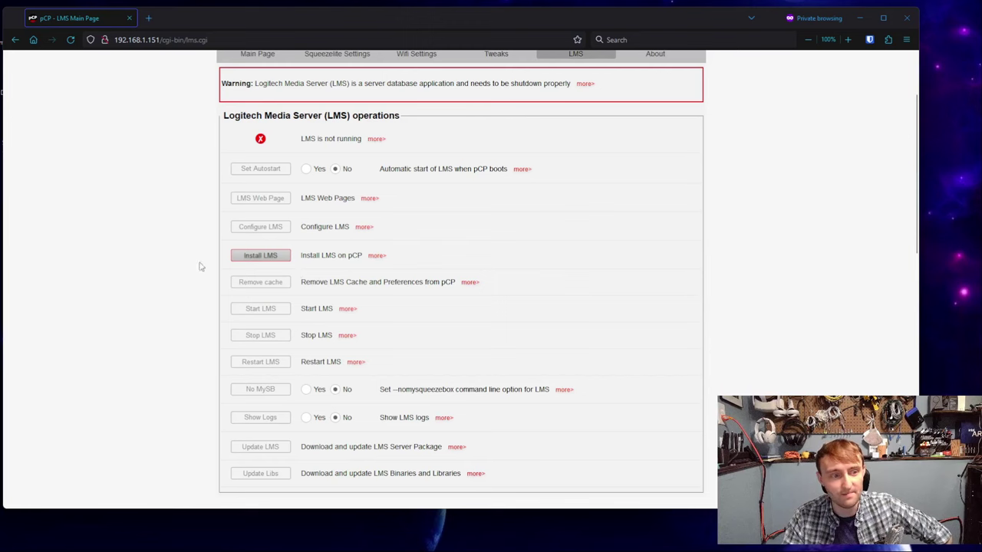
pyautogui.click(270, 258)
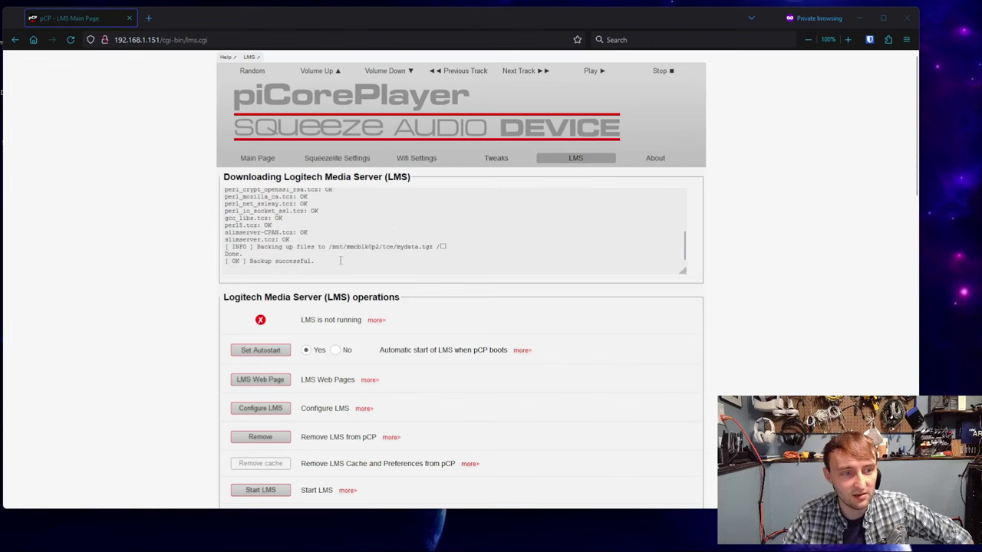
# Review the Logitech Media Server download log and start the LMS server.
pyautogui.scroll(1, 311, 224)
pyautogui.moveTo(311, 216); pyautogui.dragTo(323, 262)
pyautogui.click(433, 236)
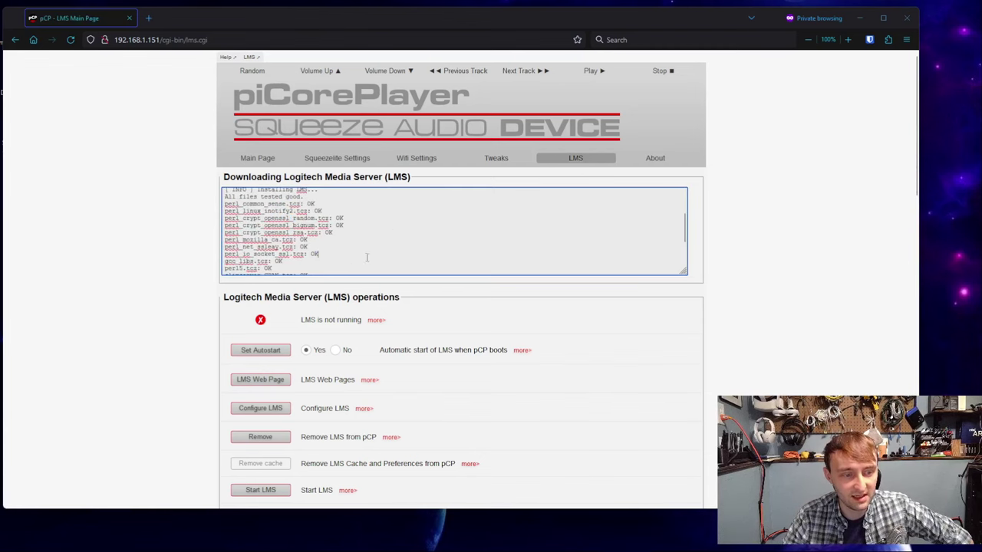
pyautogui.scroll(1, 433, 235)
pyautogui.scroll(-1, 433, 236)
pyautogui.scroll(-2, 427, 395)
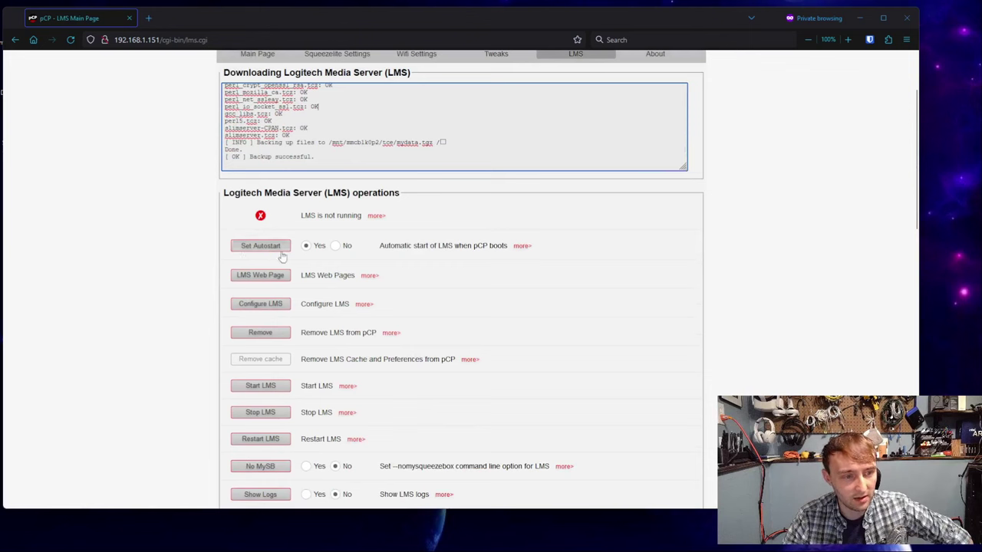
pyautogui.click(265, 390)
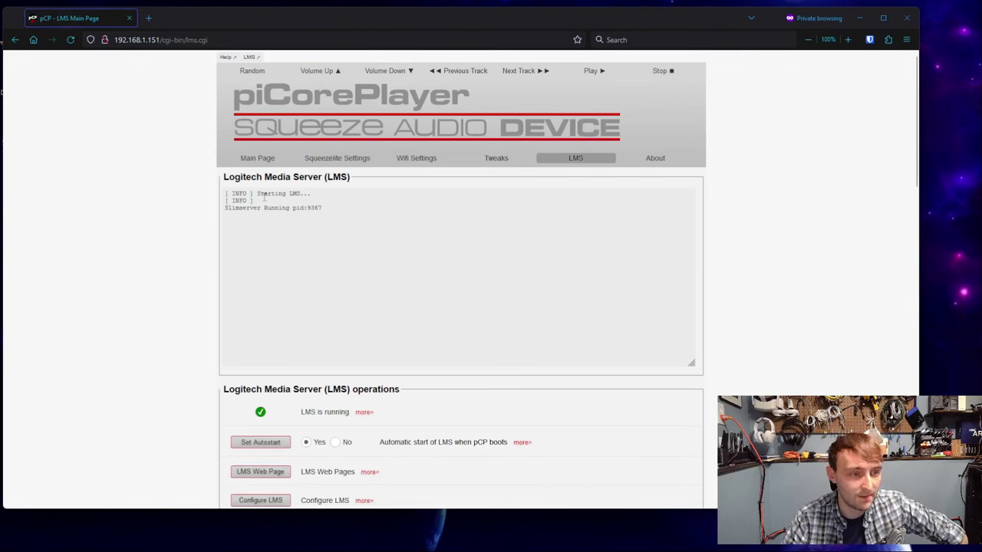
# Examine the LMS startup log and the server's running status under LMS operations.
pyautogui.moveTo(265, 197); pyautogui.dragTo(293, 193)
pyautogui.click(238, 209)
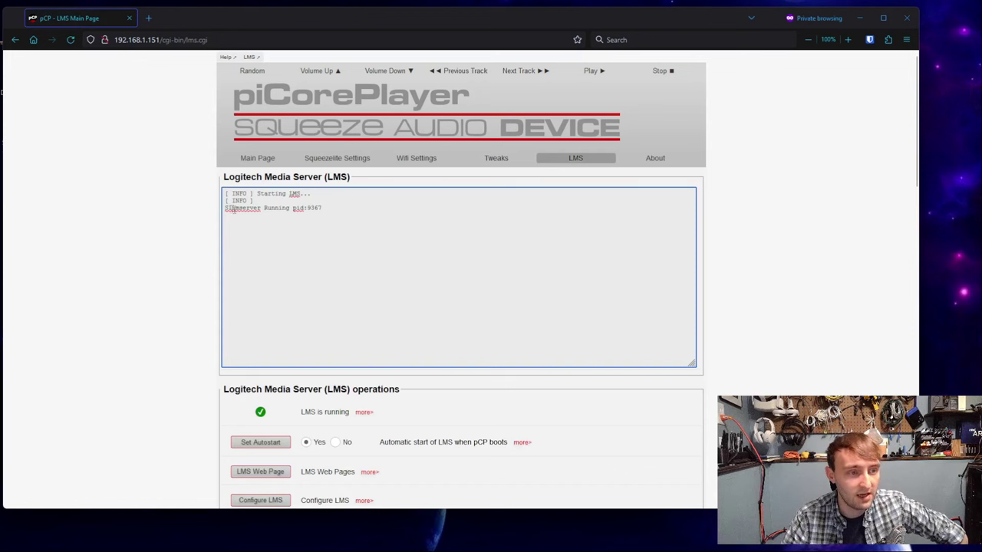
pyautogui.moveTo(232, 209); pyautogui.dragTo(310, 212)
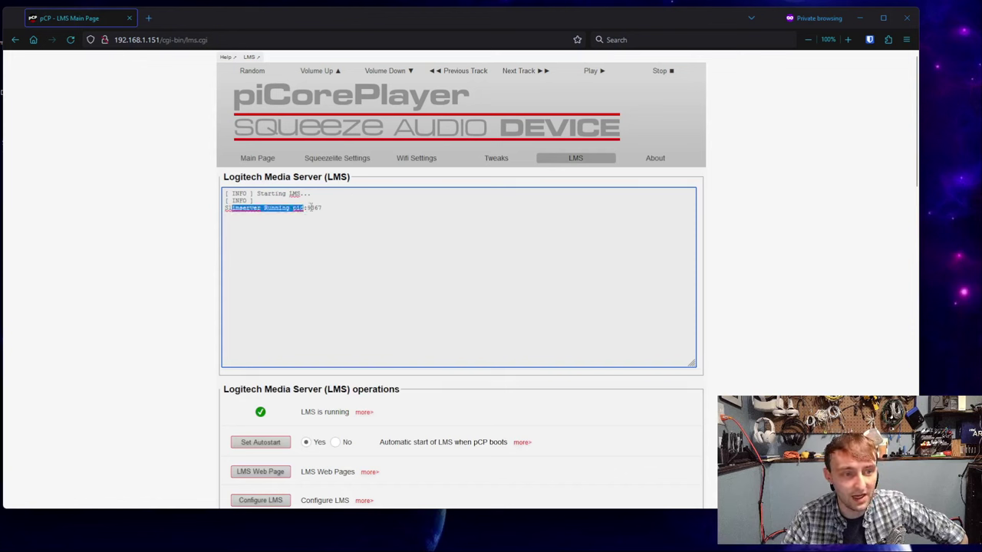
pyautogui.doubleClick(314, 208)
pyautogui.click(343, 204)
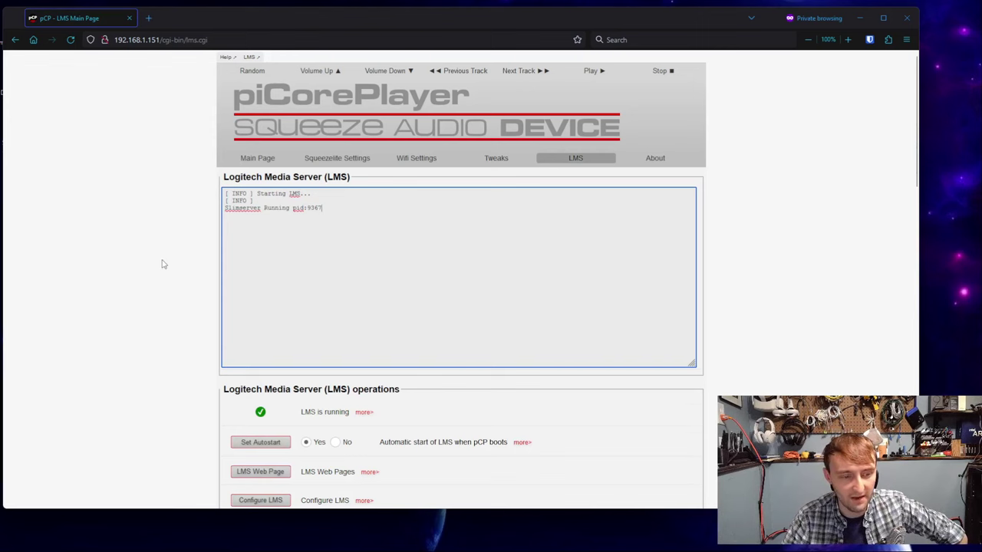
pyautogui.scroll(-3, 166, 272)
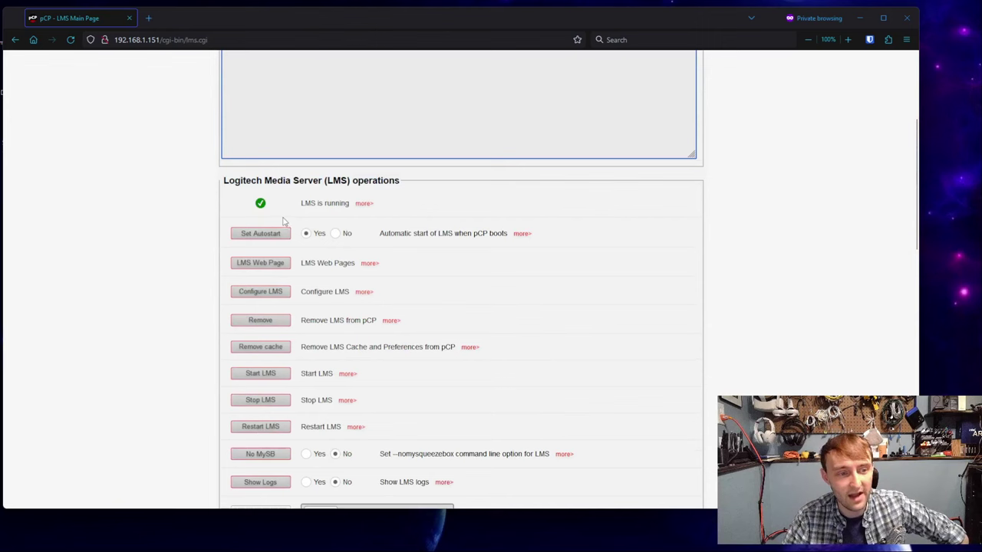
pyautogui.scroll(3, 215, 270)
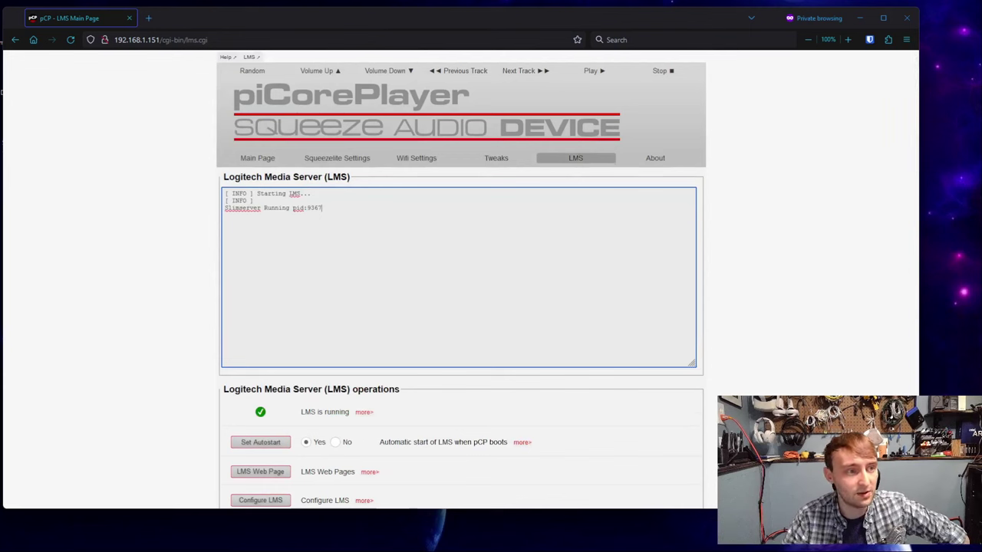
# Load the Logitech Media Server setup wizard at 192.168.1.151:9000.
pyautogui.moveTo(159, 40); pyautogui.dragTo(286, 47)
pyautogui.write(':')
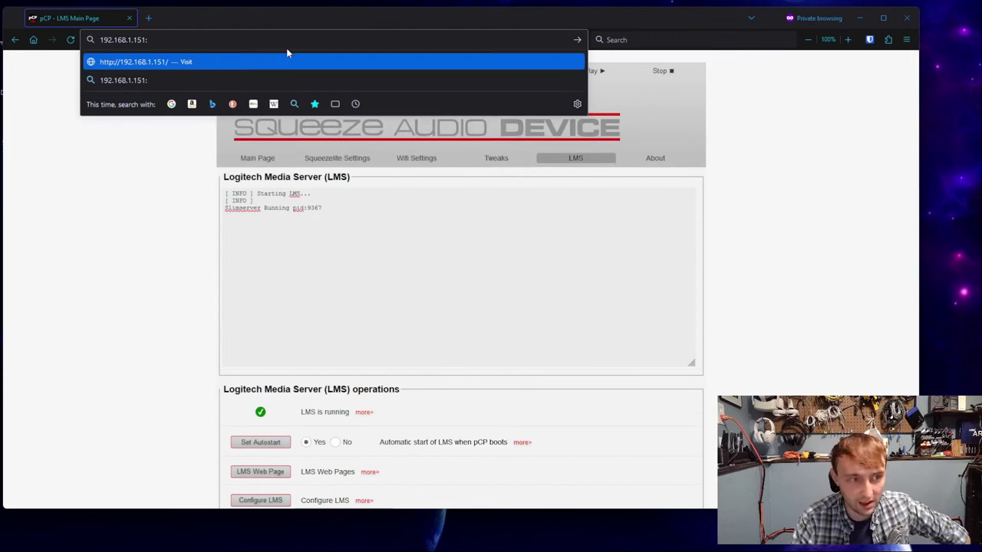
pyautogui.write('9000')
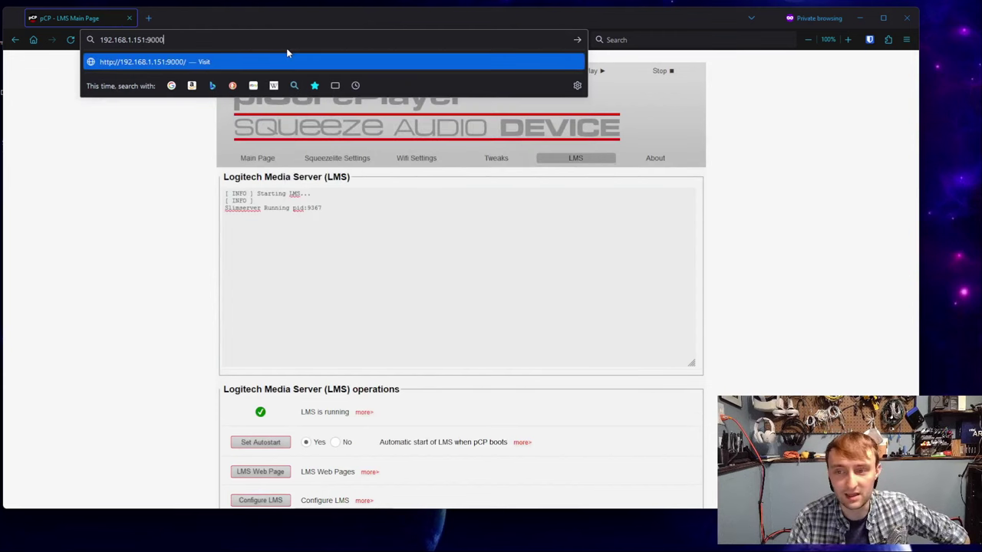
pyautogui.press('Return')
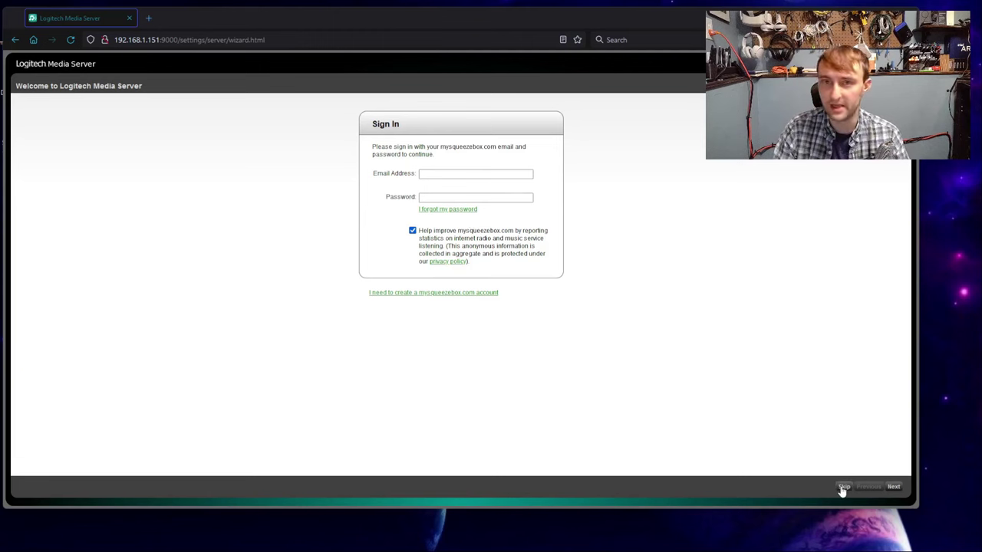
# Follow the account creation link to mysqueezebox.com and view the TIDAL entry in its App Gallery.
pyautogui.click(480, 296)
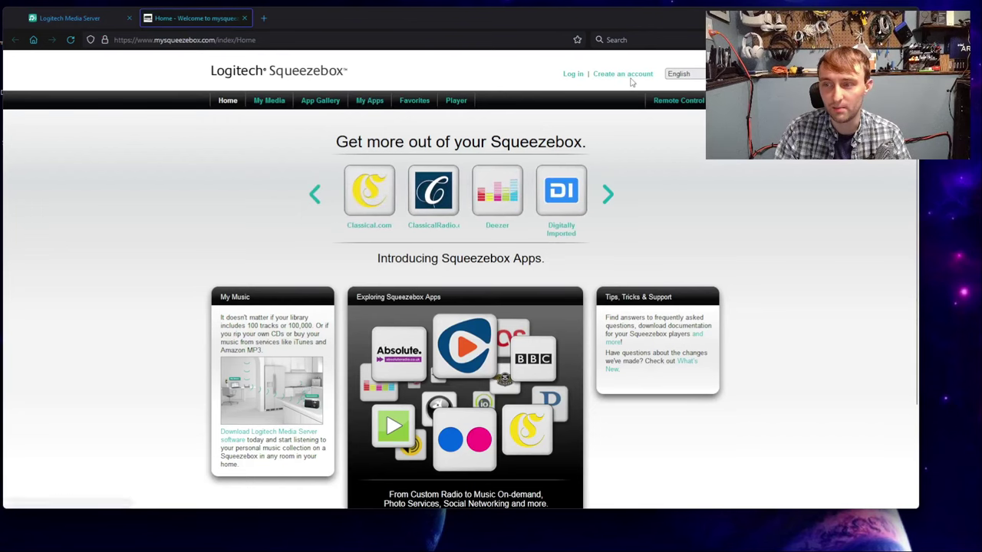
pyautogui.click(321, 100)
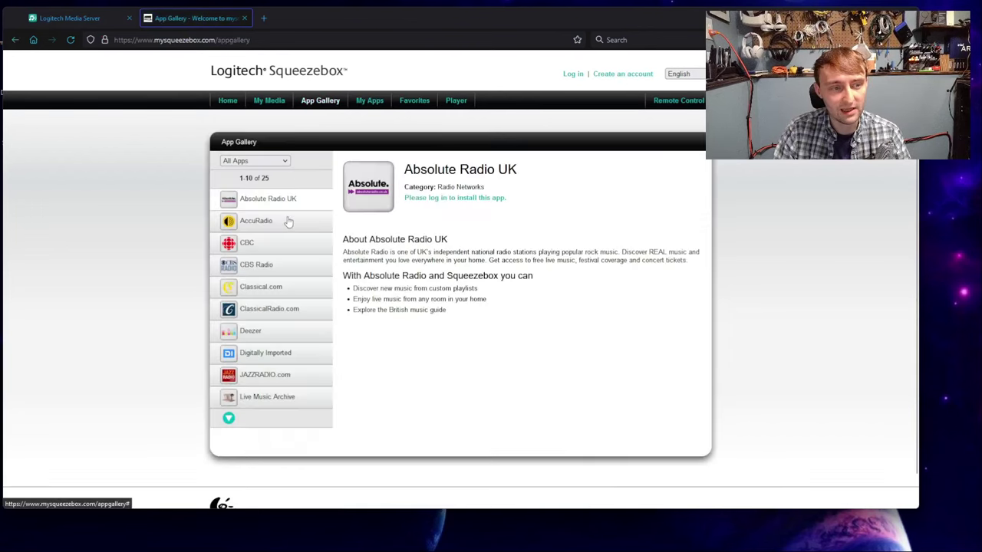
pyautogui.scroll(-1, 268, 234)
pyautogui.scroll(-1, 268, 234)
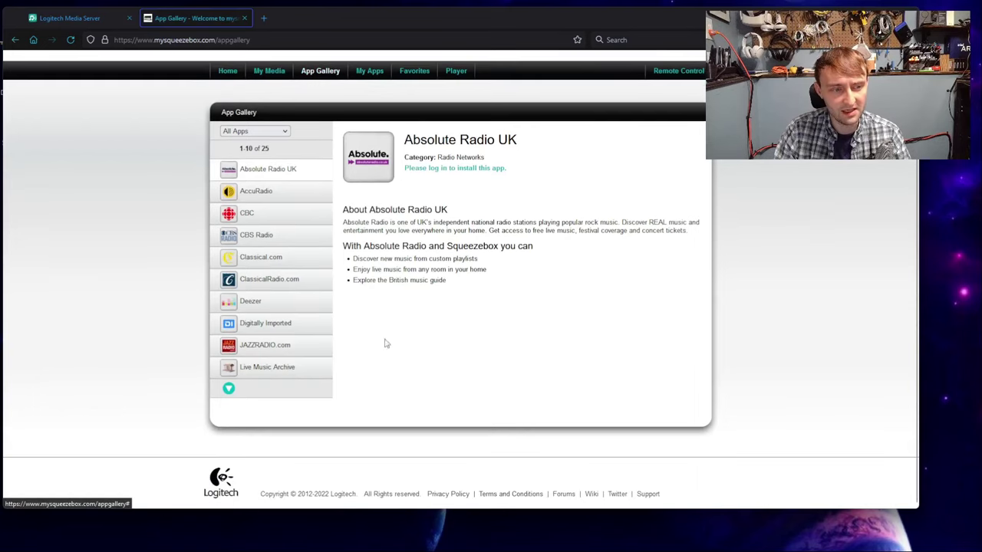
pyautogui.click(228, 390)
pyautogui.click(228, 390)
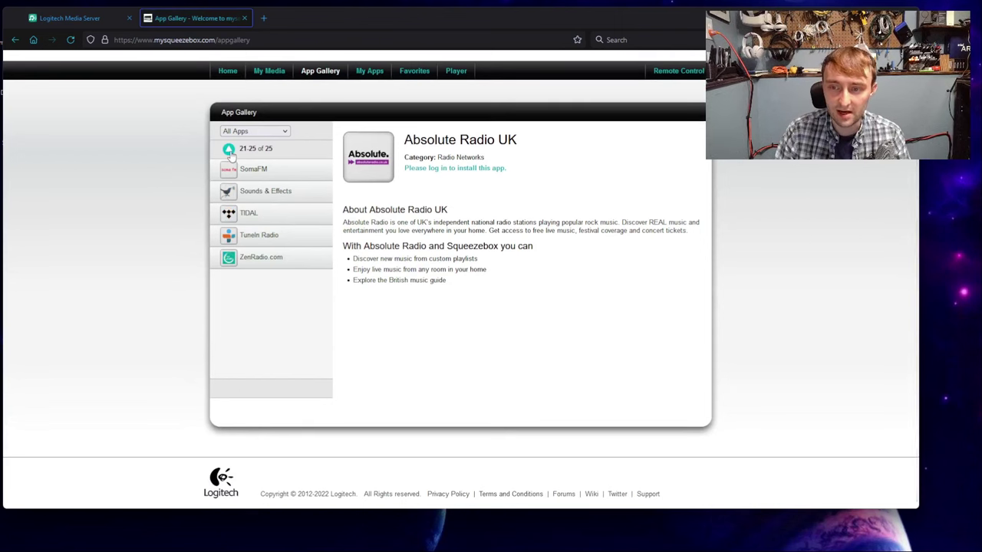
pyautogui.click(248, 215)
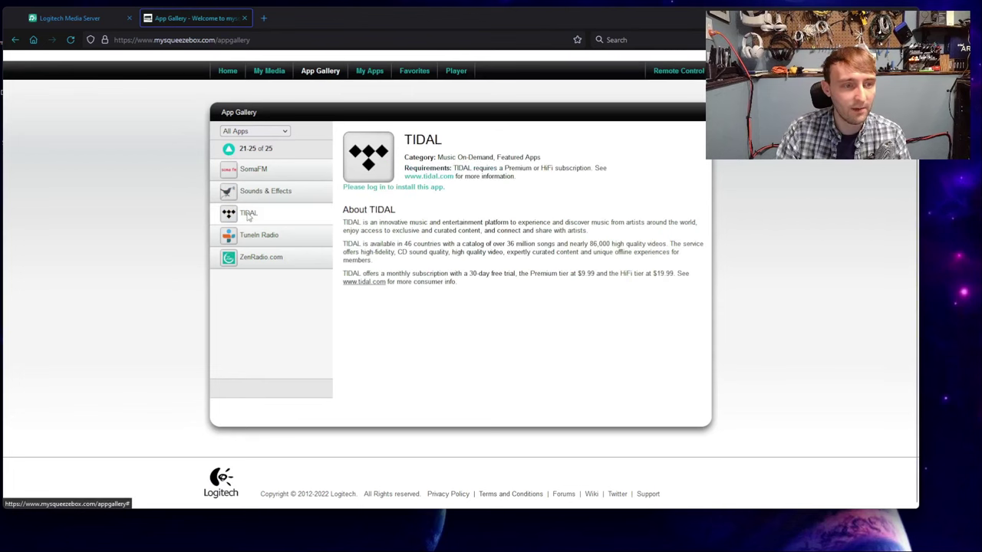
pyautogui.click(435, 192)
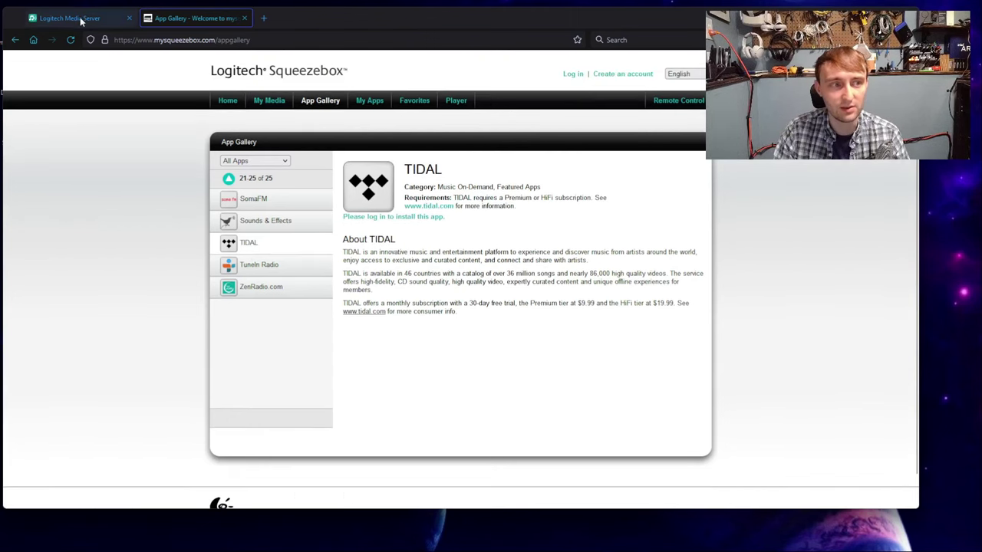
# Page the App Gallery list back to its first group of apps.
pyautogui.click(81, 20)
pyautogui.click(193, 17)
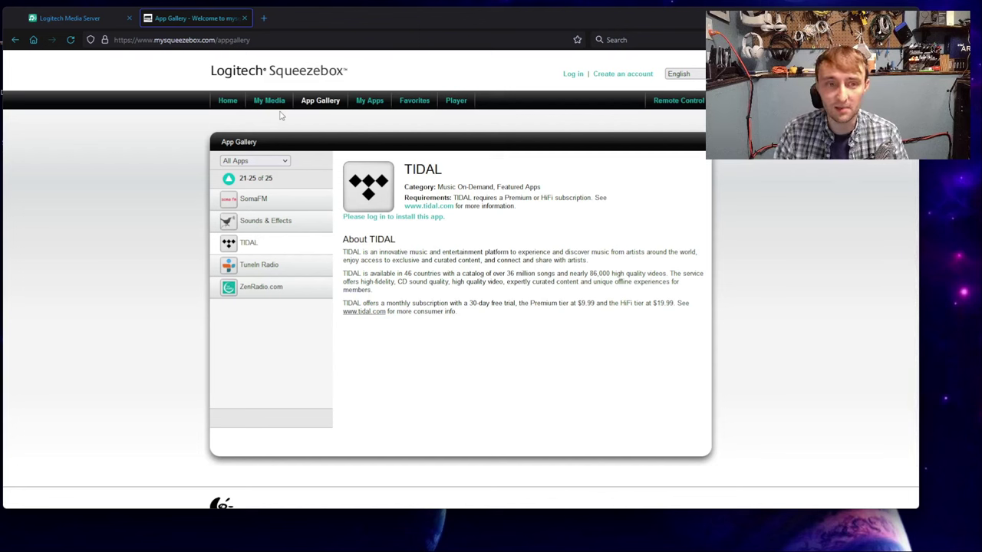
pyautogui.click(228, 179)
pyautogui.click(229, 179)
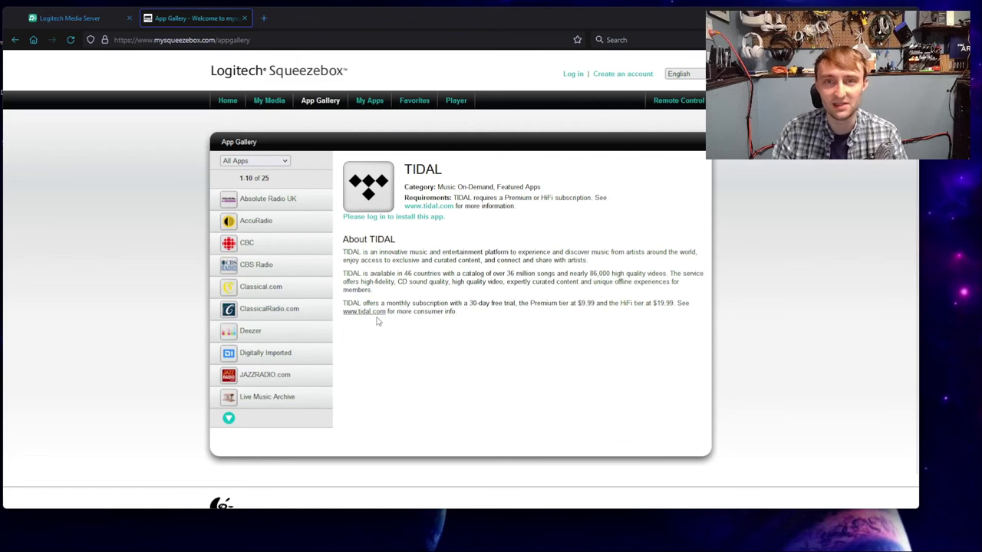
# Skip the mysqueezebox.com sign-in in the setup wizard and go to the piCorePlayer LMS page.
pyautogui.click(66, 23)
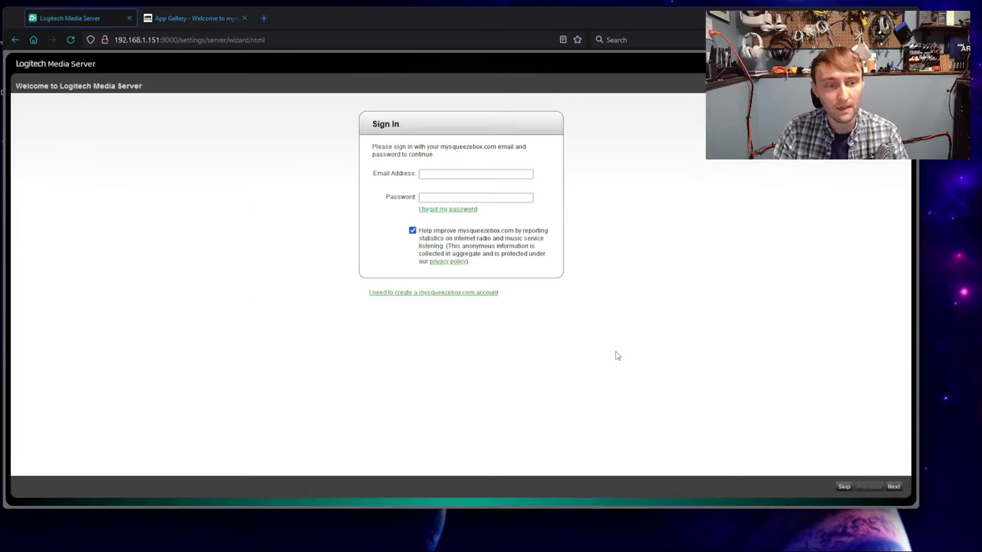
pyautogui.click(844, 488)
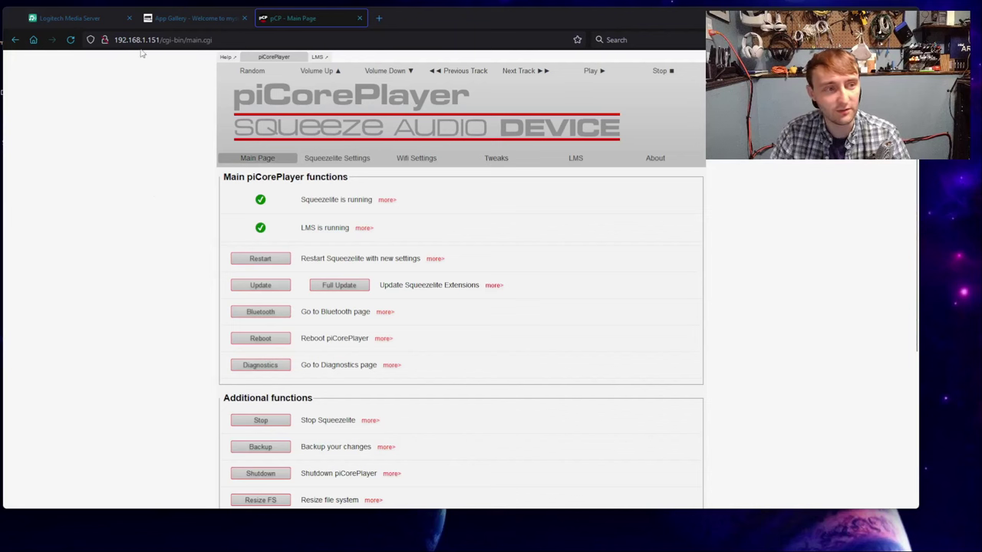
pyautogui.click(584, 163)
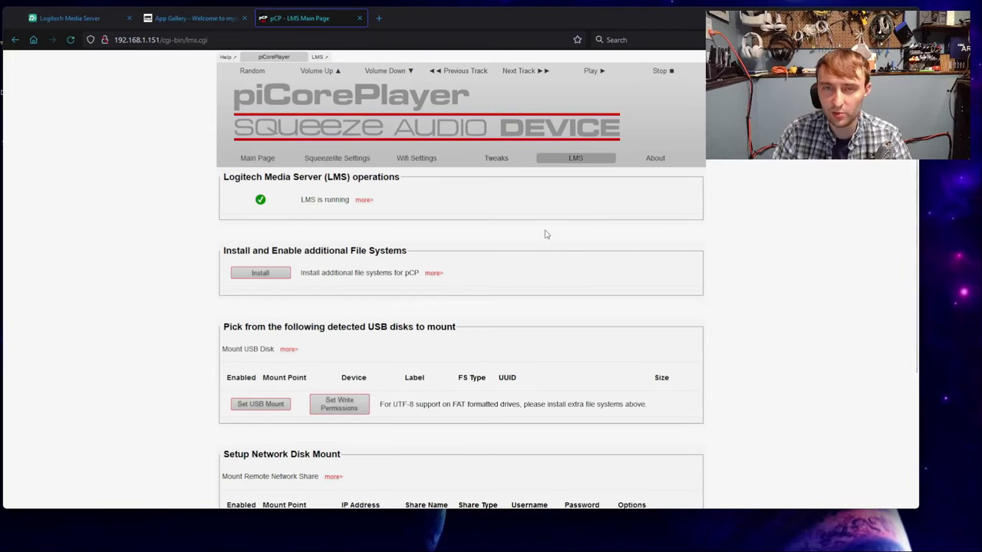
# Install the additional file systems for pCP, and check the installation log and the Setup Network Disk Mount section.
pyautogui.scroll(-3, 545, 235)
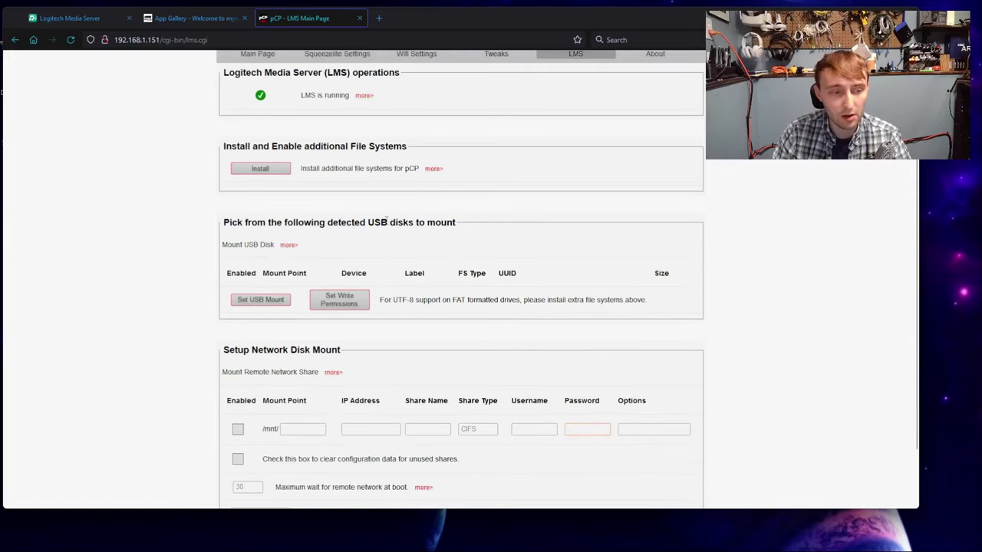
pyautogui.scroll(-2, 390, 230)
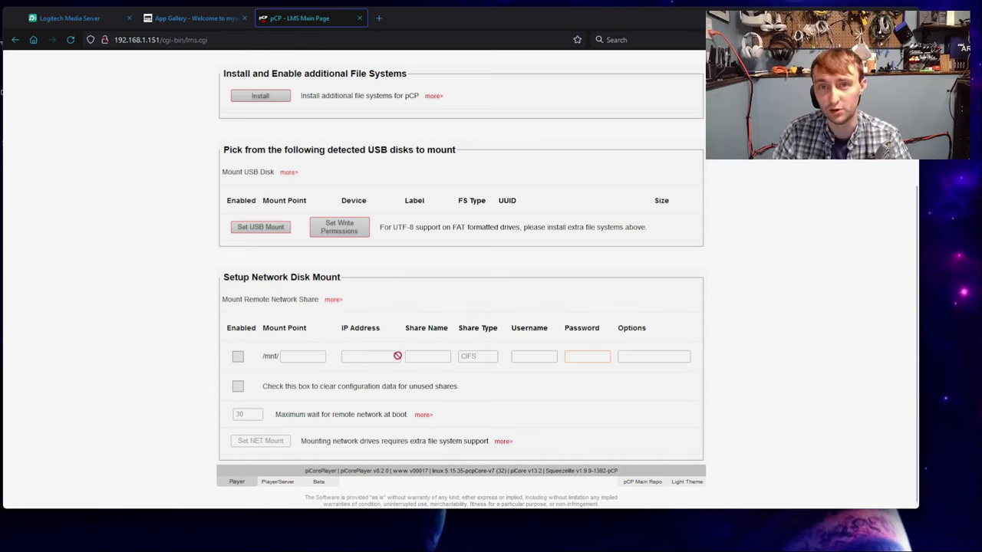
pyautogui.scroll(3, 460, 306)
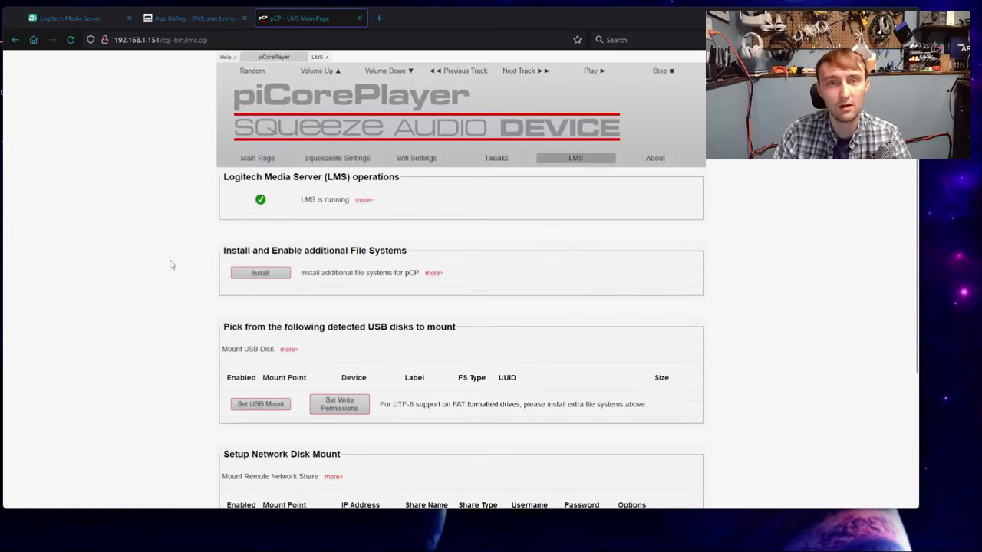
pyautogui.scroll(-3, 341, 289)
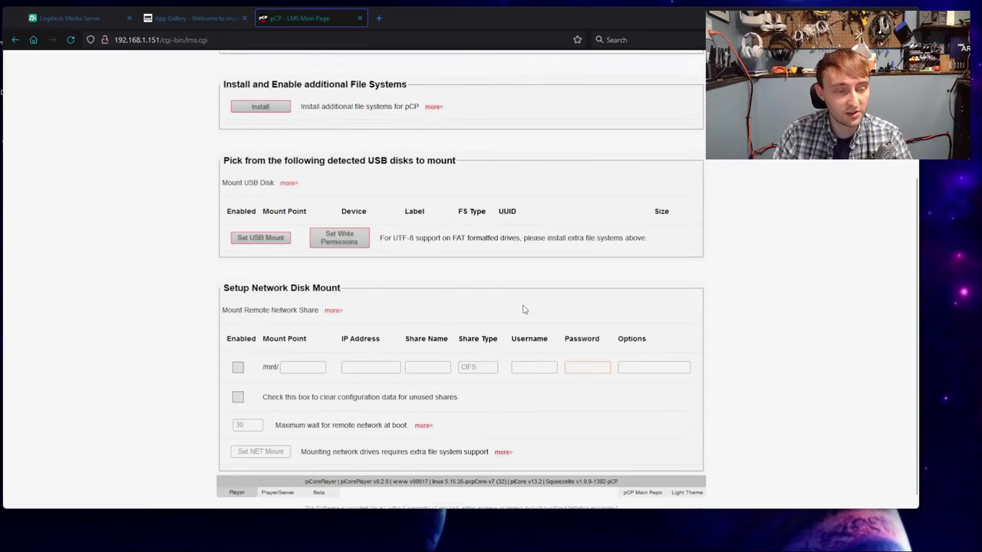
pyautogui.scroll(3, 524, 309)
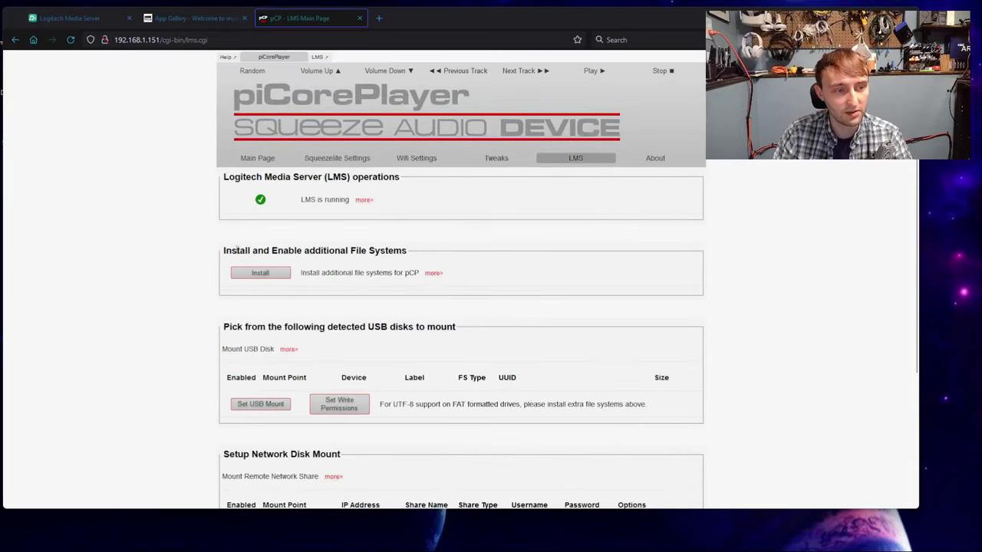
pyautogui.click(260, 273)
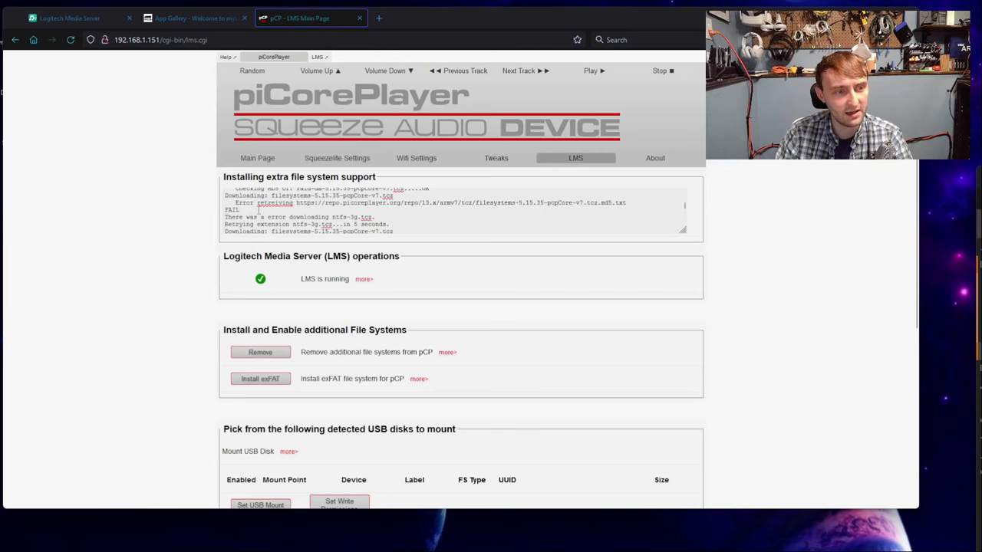
pyautogui.doubleClick(233, 210)
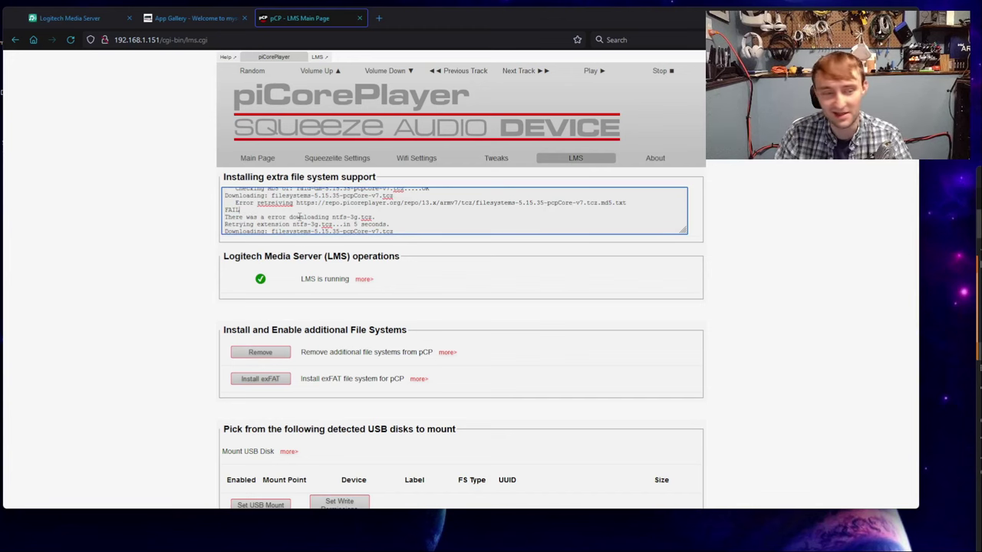
pyautogui.scroll(-5, 499, 345)
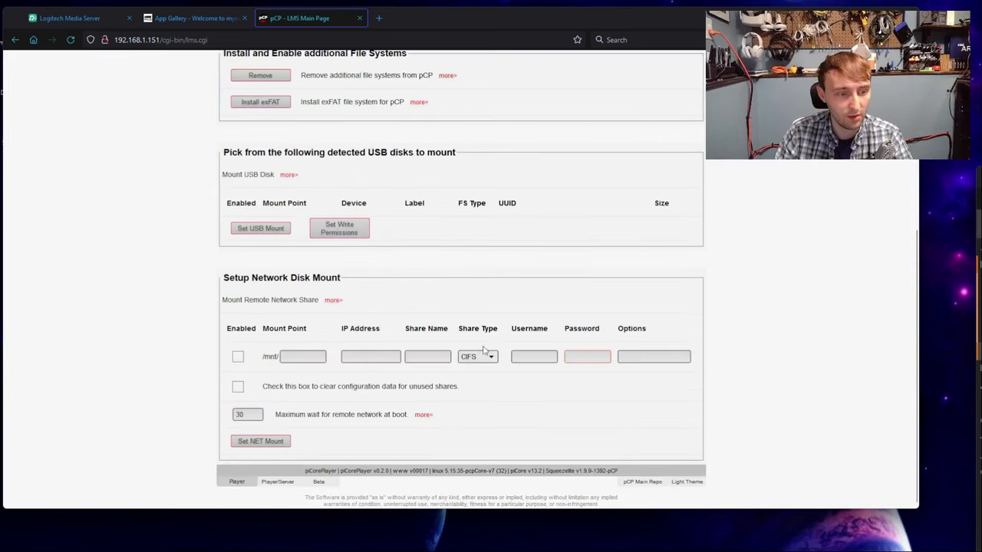
pyautogui.scroll(4, 580, 309)
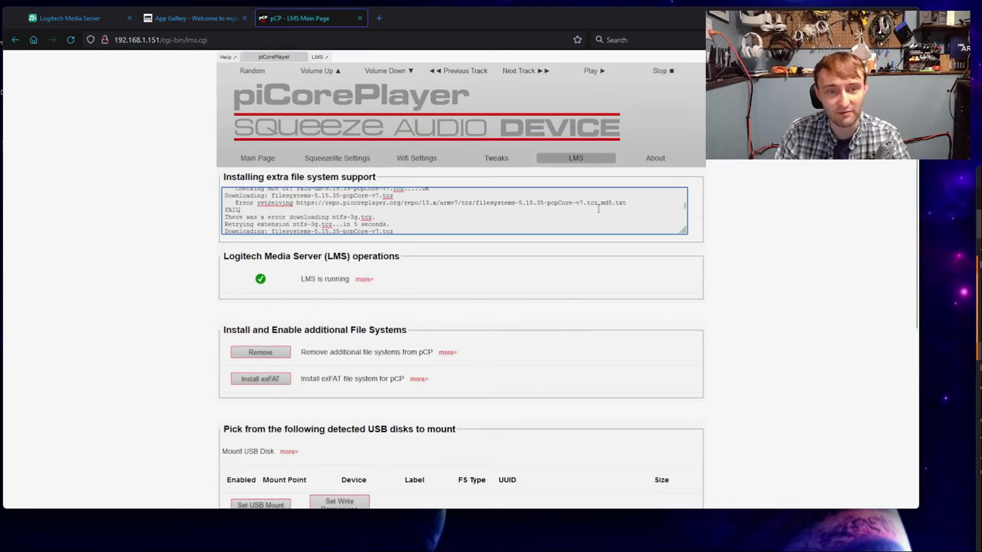
# Reboot piCorePlayer from its main page and confirm the reboot.
pyautogui.click(257, 158)
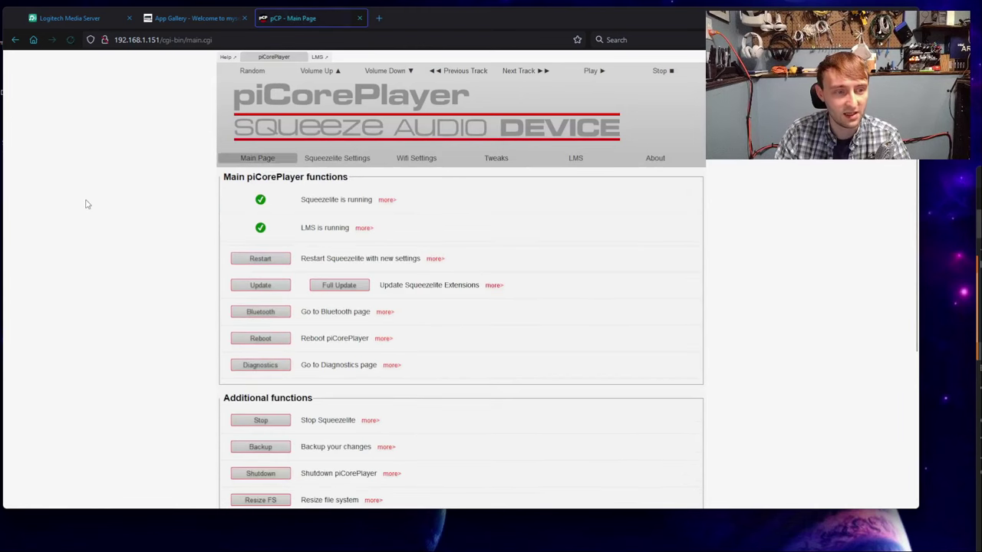
pyautogui.click(260, 339)
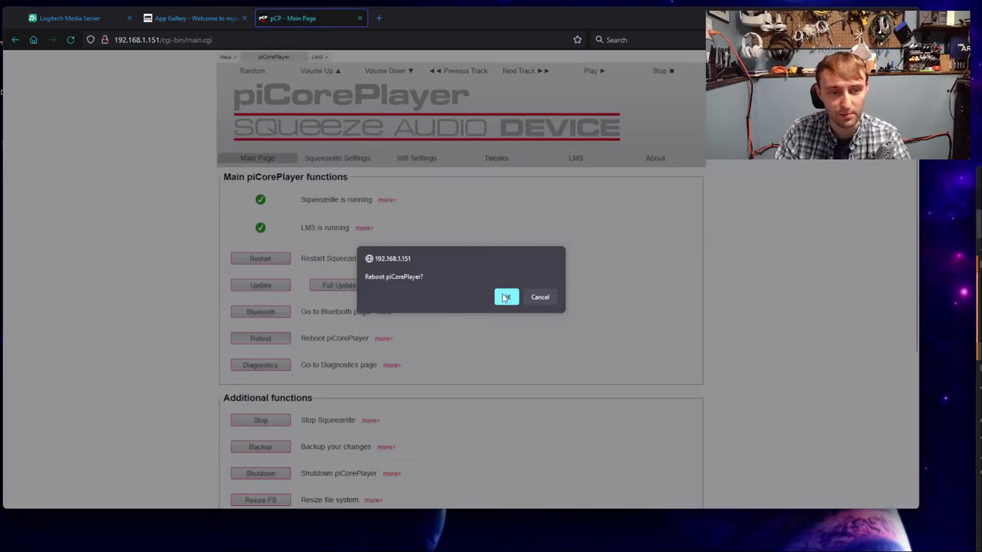
pyautogui.click(506, 297)
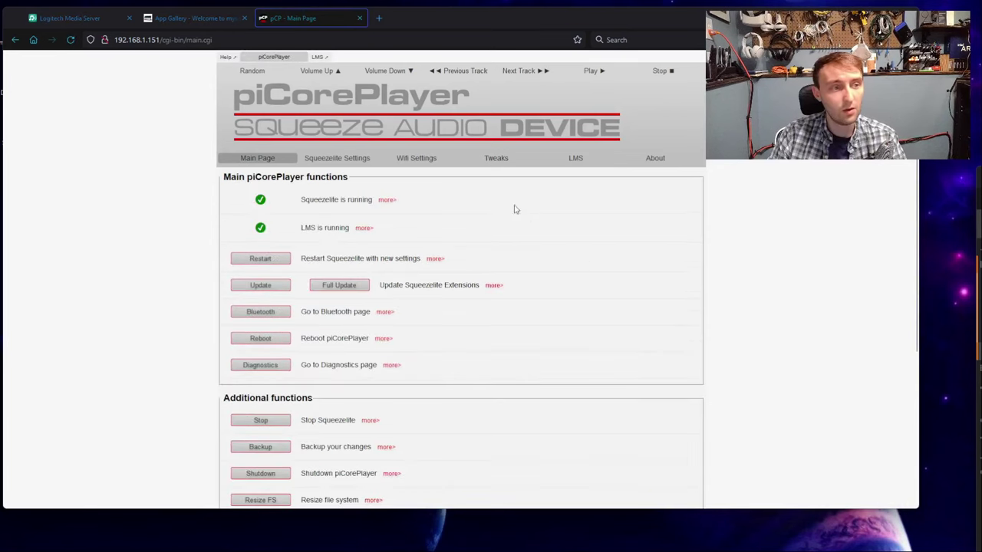
# Remove the additional file systems from pCP on the LMS page and reboot piCorePlayer.
pyautogui.click(568, 158)
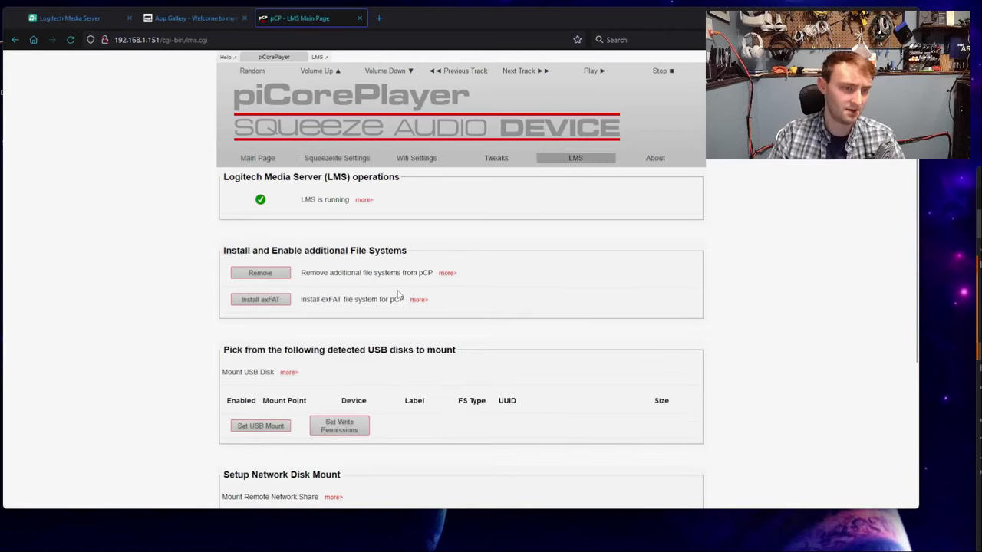
pyautogui.click(265, 273)
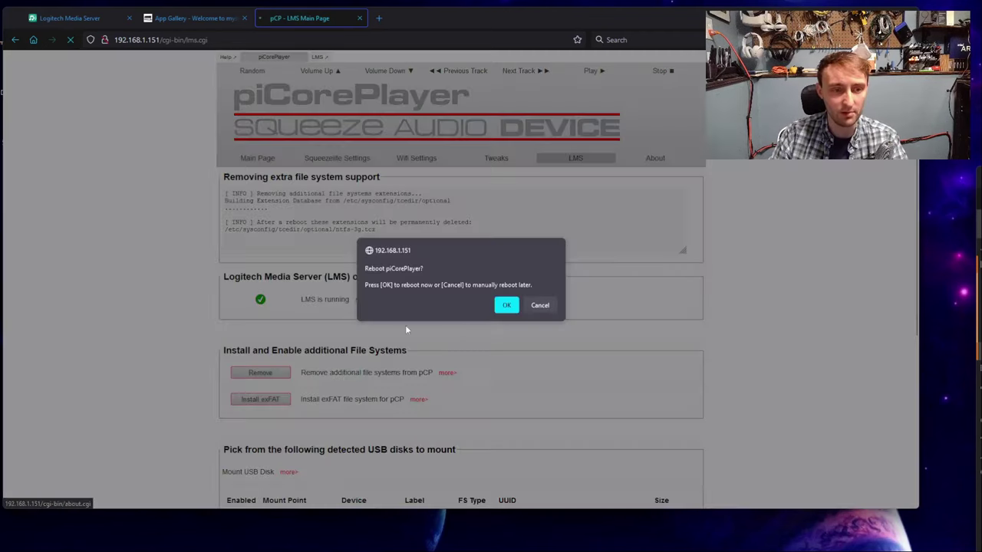
pyautogui.click(507, 307)
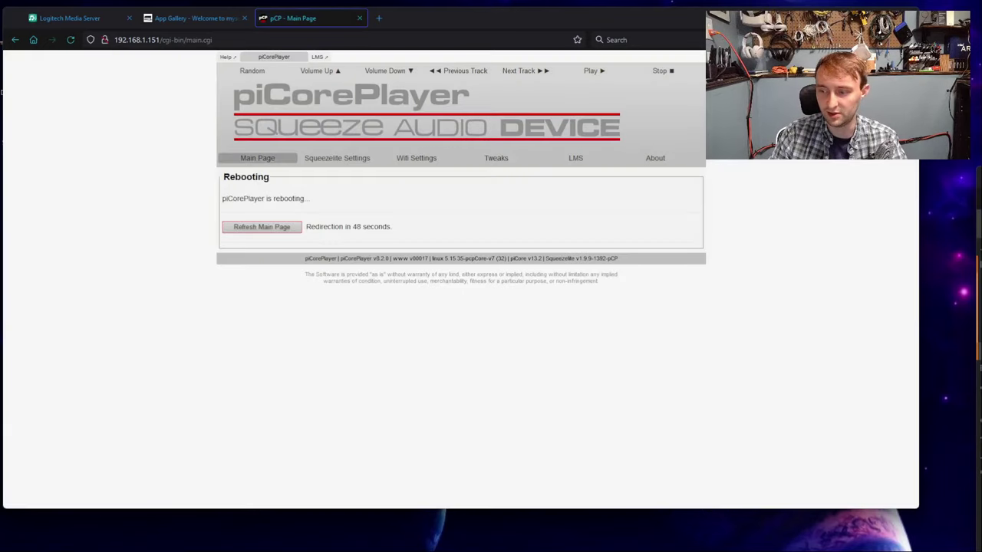
# Review the LMS page down to the Setup Samba Share section, and switch the interface from Beta to Player mode.
pyautogui.click(575, 158)
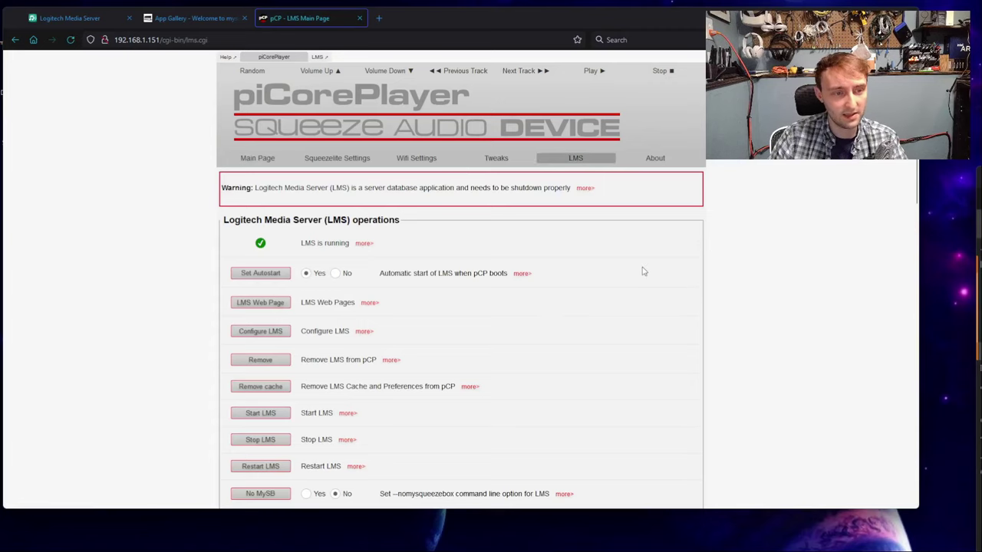
pyautogui.scroll(-5, 644, 272)
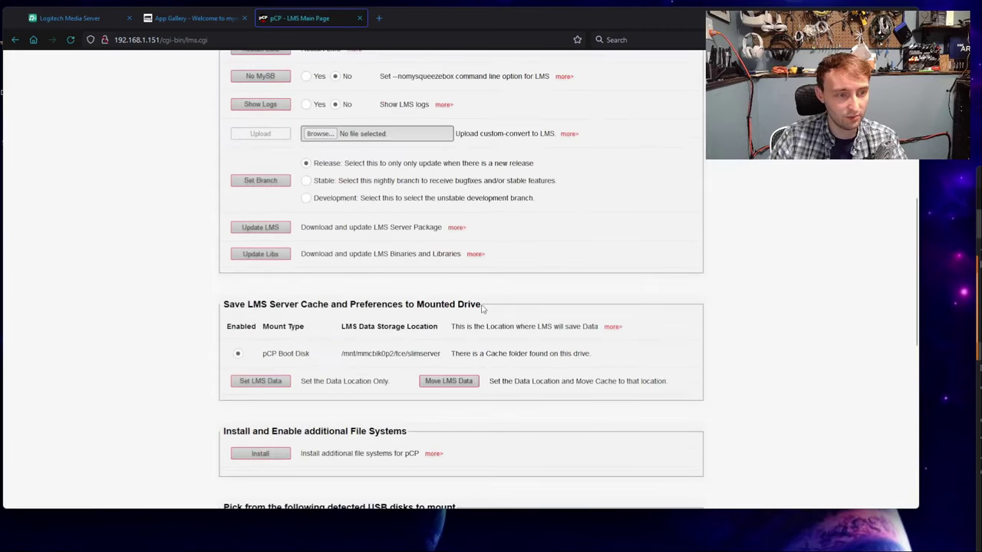
pyautogui.scroll(-6, 483, 308)
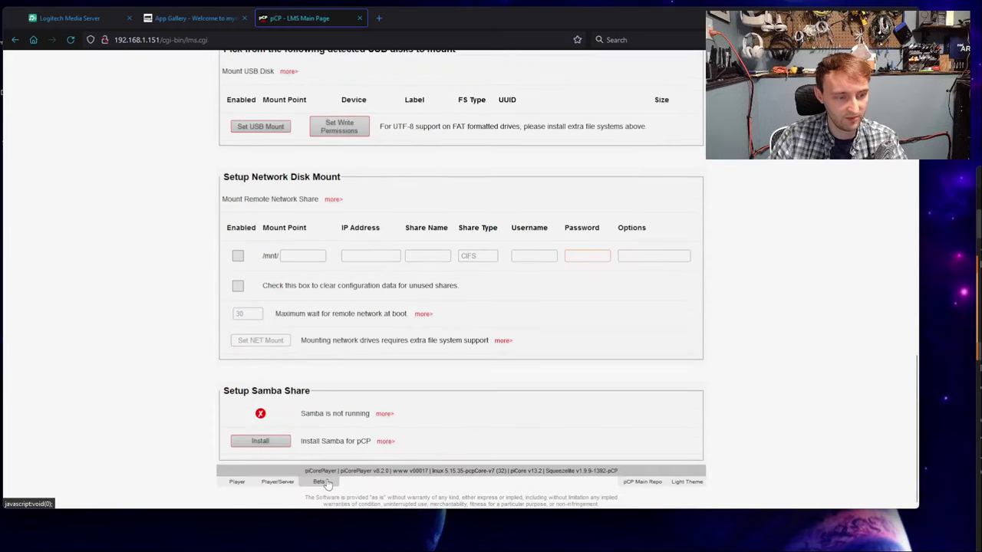
pyautogui.click(251, 489)
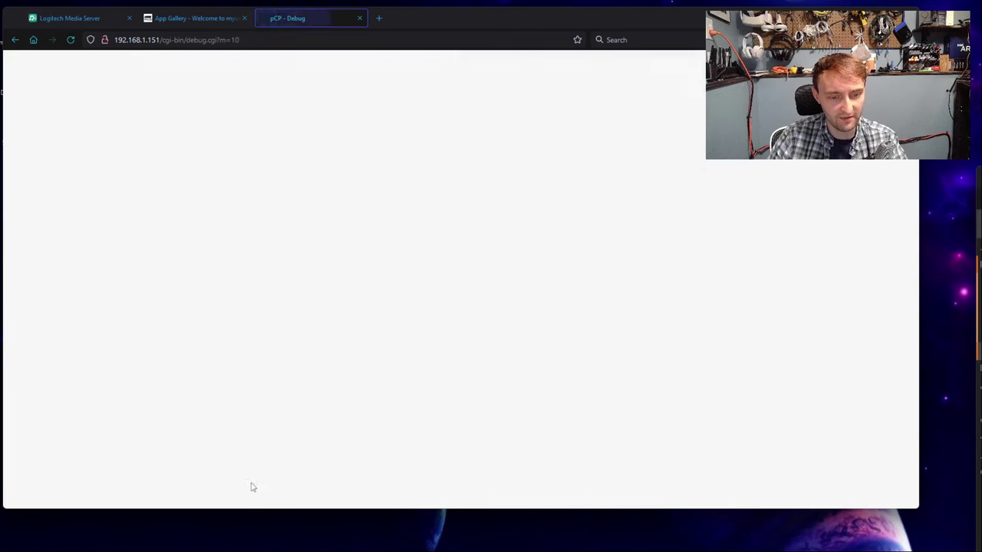
pyautogui.hotkey('alt', 'Left')
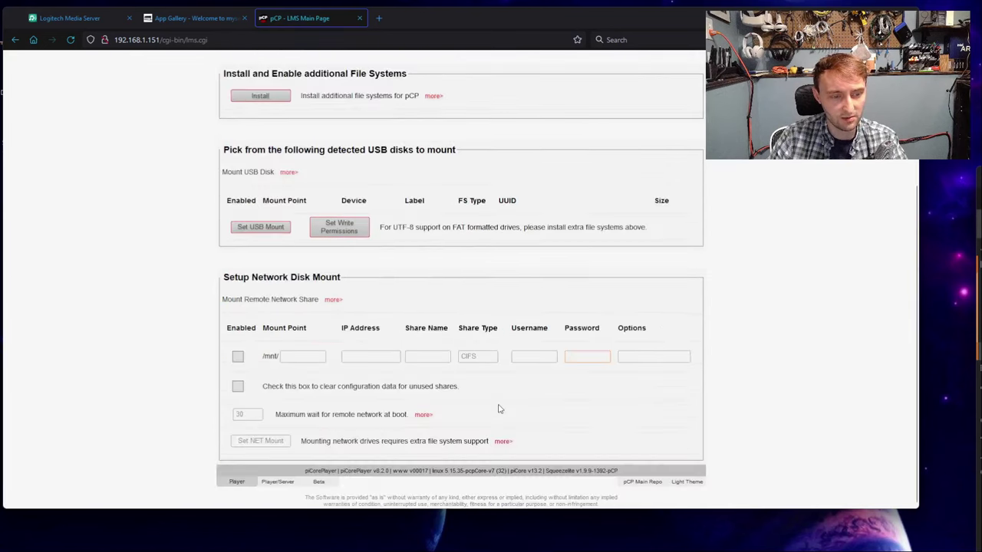